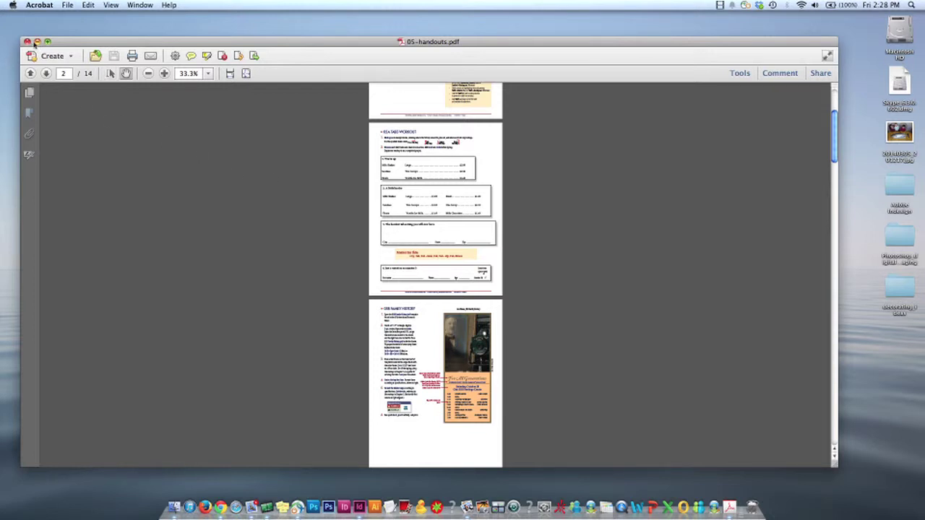
Step: Minimize the Acrobat handout and bring Finder forward, closing the home folder window
{"action": "left_click", "coordinate": [37, 41]}
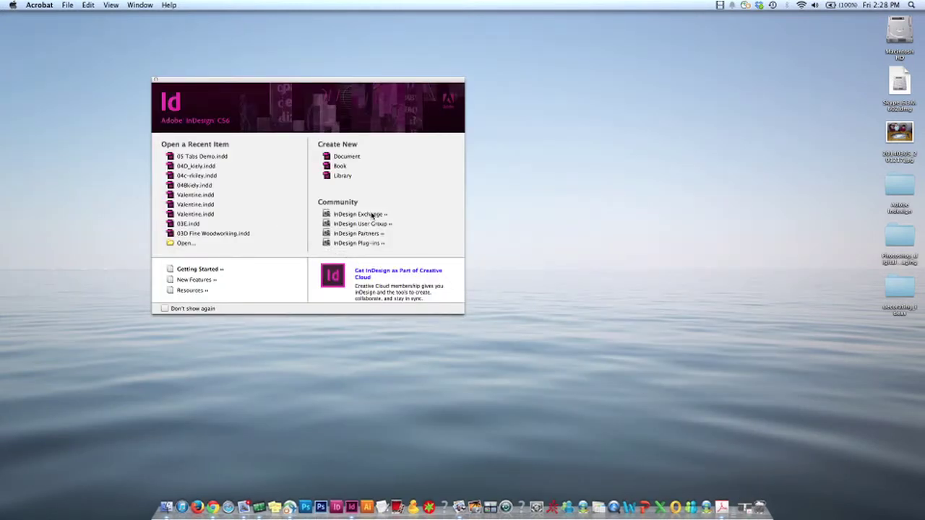
{"action": "left_click", "coordinate": [167, 504]}
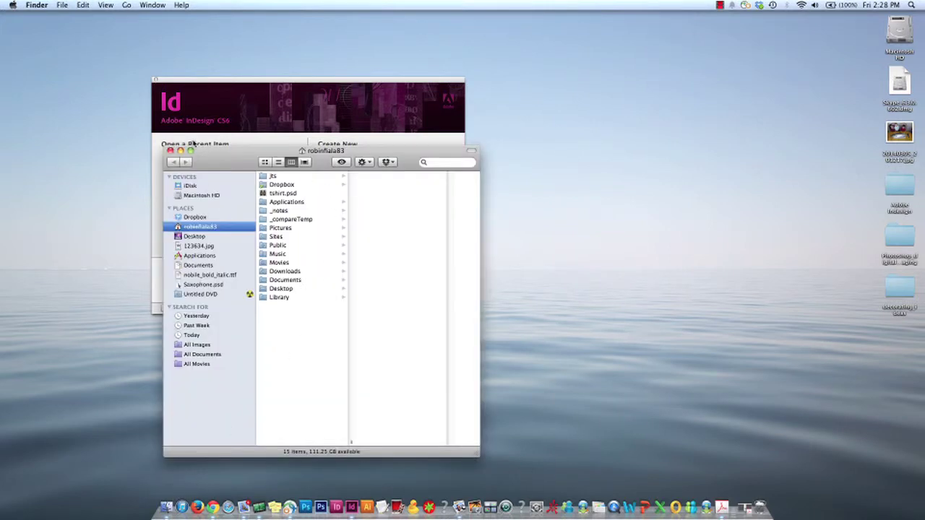
{"action": "left_click", "coordinate": [170, 150]}
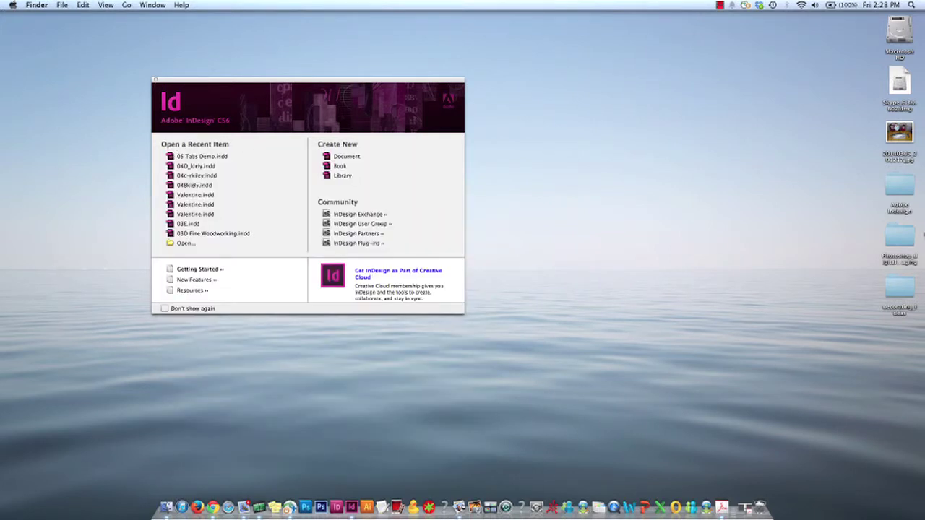
Step: Browse Adobe Indesign > ID-05 > 05 Artwork and Resources > 05 Tabs Demo Folder and preview 05 Tabs Demo.idml
{"action": "left_click", "coordinate": [903, 190]}
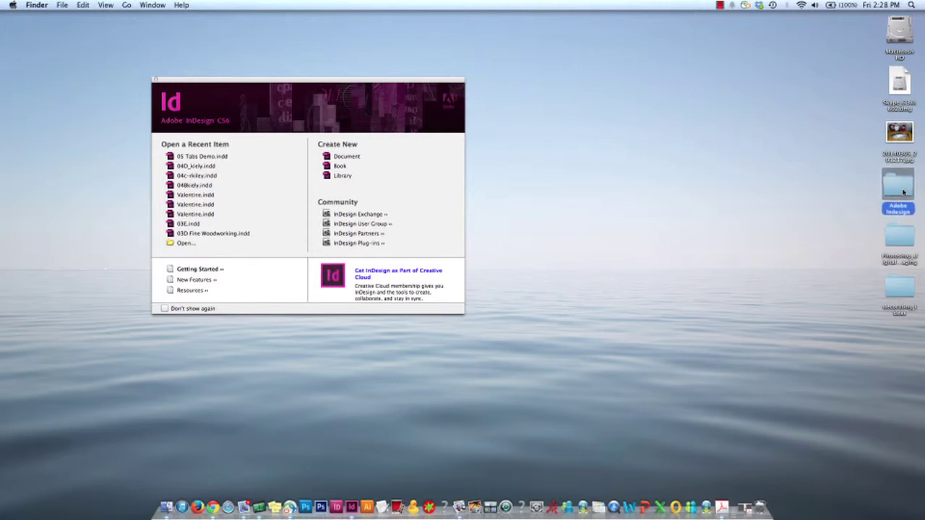
{"action": "double_click", "coordinate": [903, 189]}
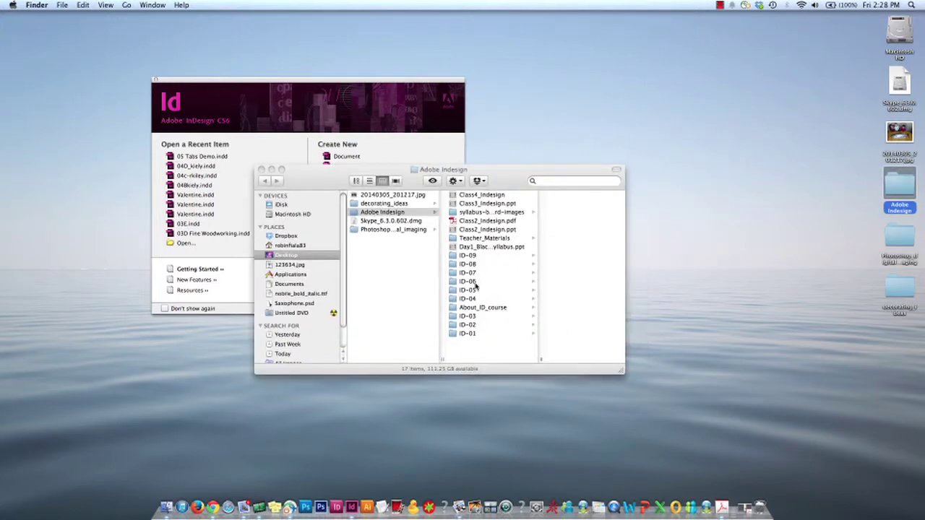
{"action": "left_click", "coordinate": [479, 289]}
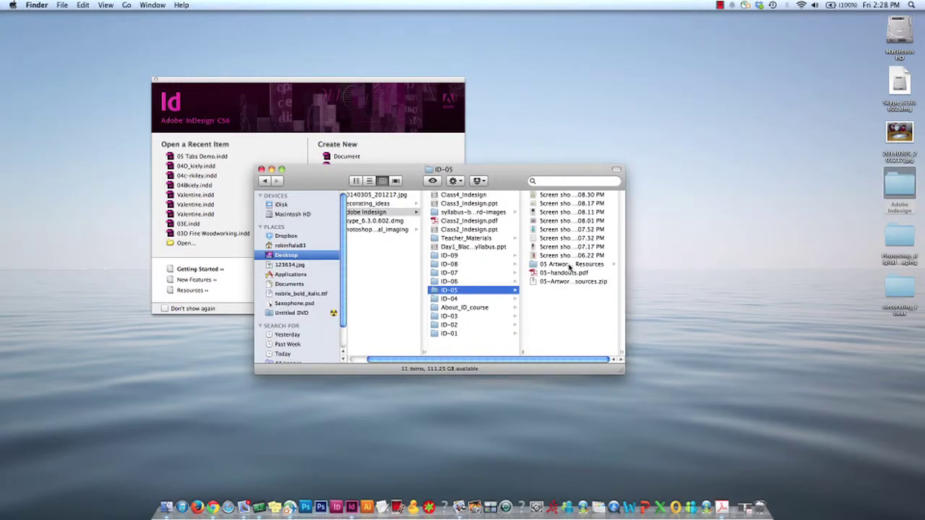
{"action": "left_click", "coordinate": [570, 265]}
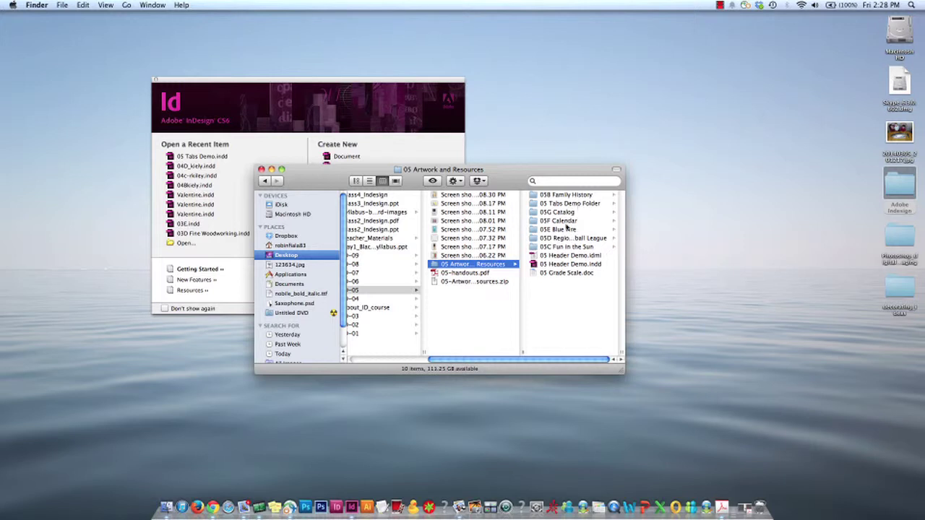
{"action": "left_click", "coordinate": [549, 206]}
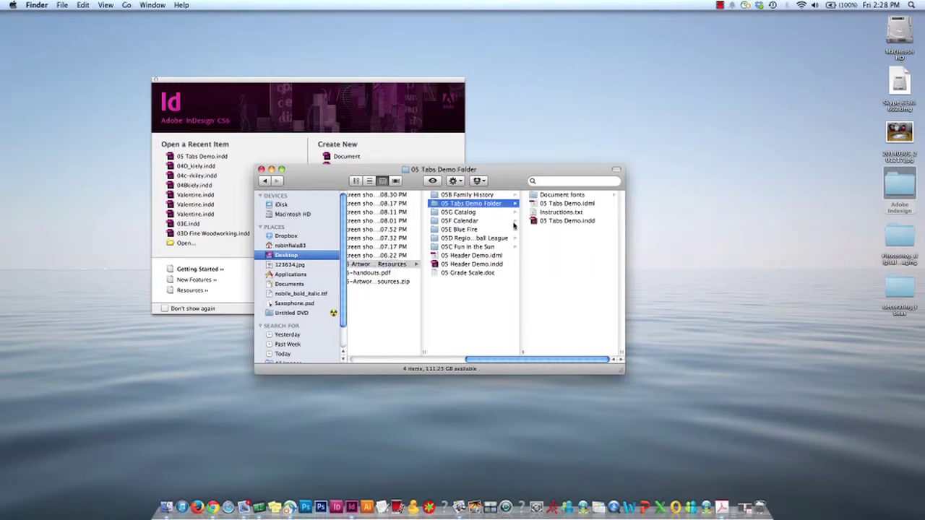
{"action": "left_click", "coordinate": [574, 207]}
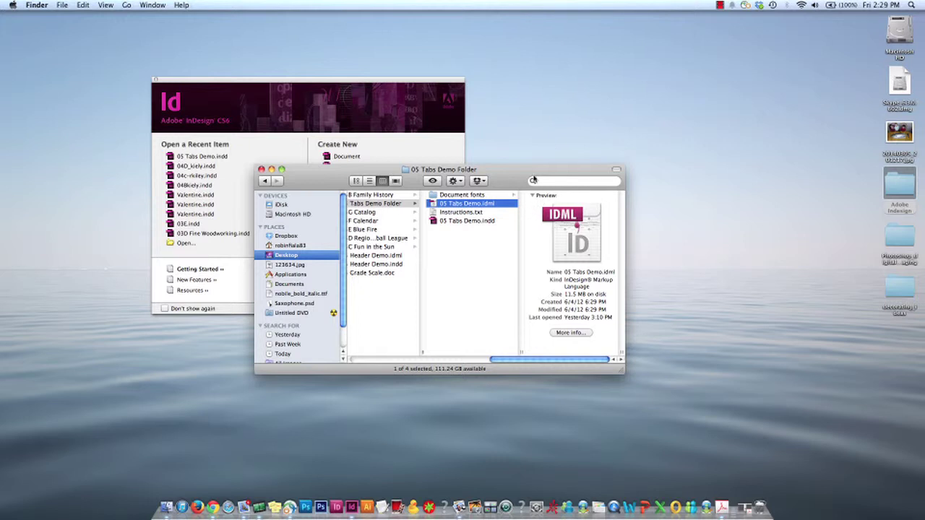
Step: Open 05 Tabs Demo.idml in InDesign as Untitled-1 and move the Missing Fonts alert over the page
{"action": "double_click", "coordinate": [495, 205]}
{"action": "left_click_drag", "start_coordinate": [482, 170], "coordinate": [709, 125]}
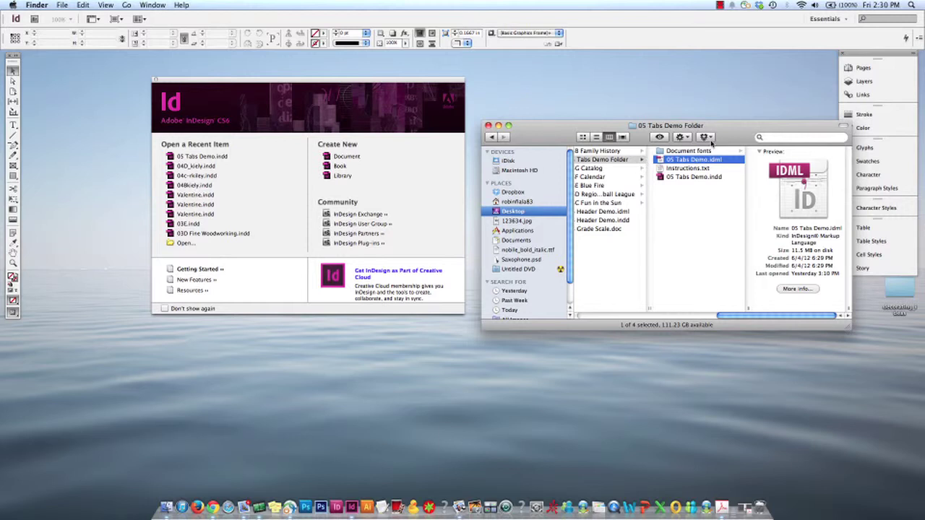
{"action": "double_click", "coordinate": [686, 159]}
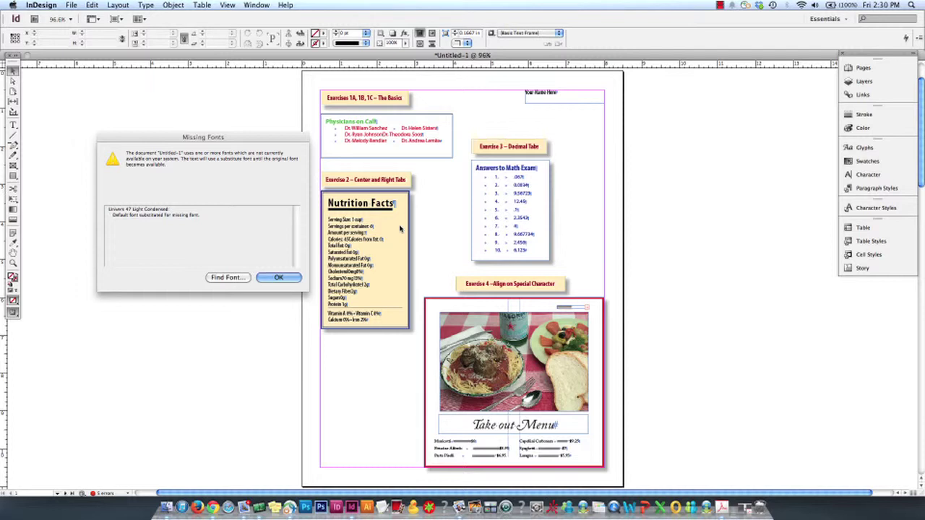
{"action": "left_click_drag", "start_coordinate": [219, 141], "coordinate": [381, 161]}
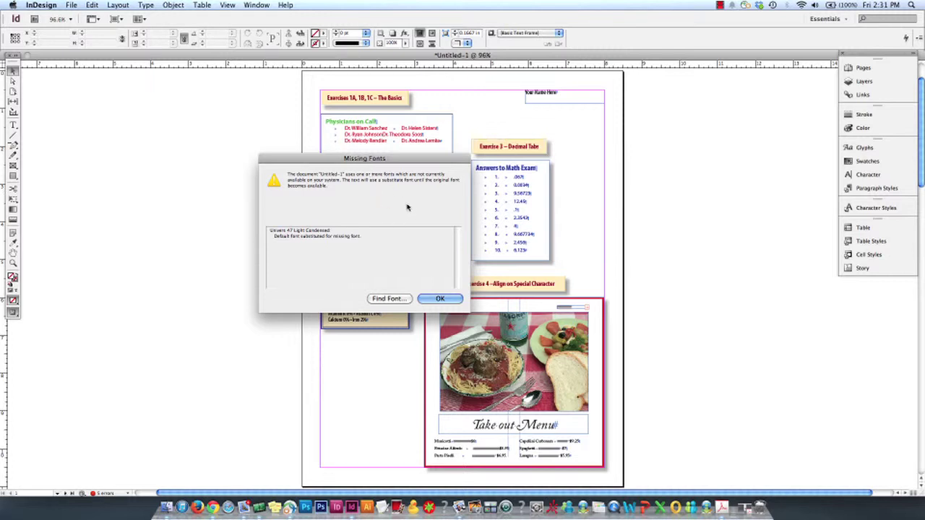
Step: In Find Font, select the missing Univers 47 Light Condensed and highlight the replacement font family
{"action": "left_click", "coordinate": [388, 298]}
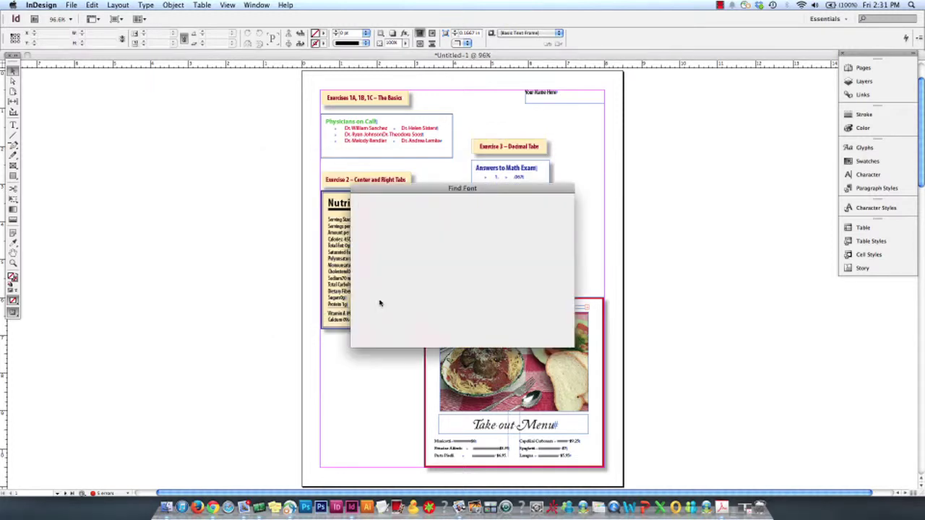
{"action": "scroll", "coordinate": [499, 224], "scroll_direction": "up", "scroll_amount": 1}
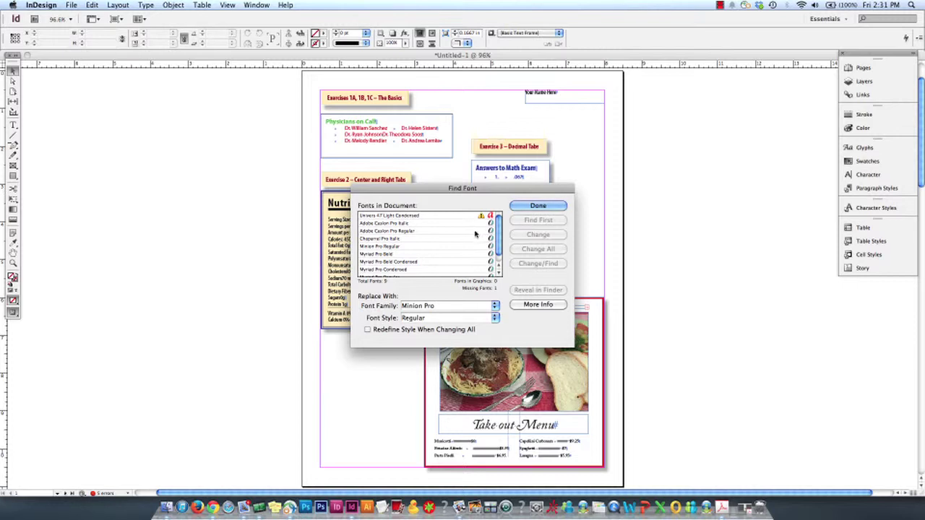
{"action": "left_click", "coordinate": [480, 216]}
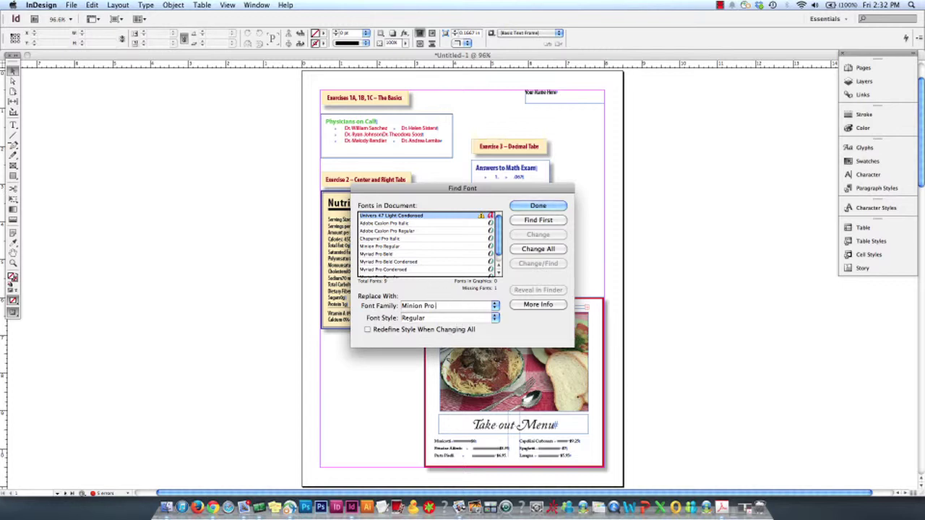
{"action": "key", "text": "super+a"}
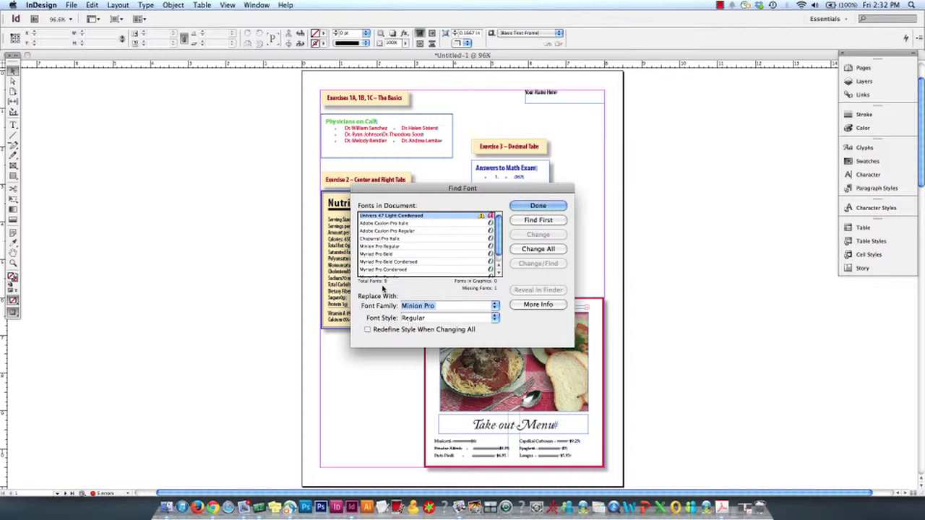
Step: Replace Univers 47 Light Condensed everywhere with Futura Condensed Medium using Change All, then finish
{"action": "type", "text": "Futura"}
{"action": "left_click", "coordinate": [495, 318]}
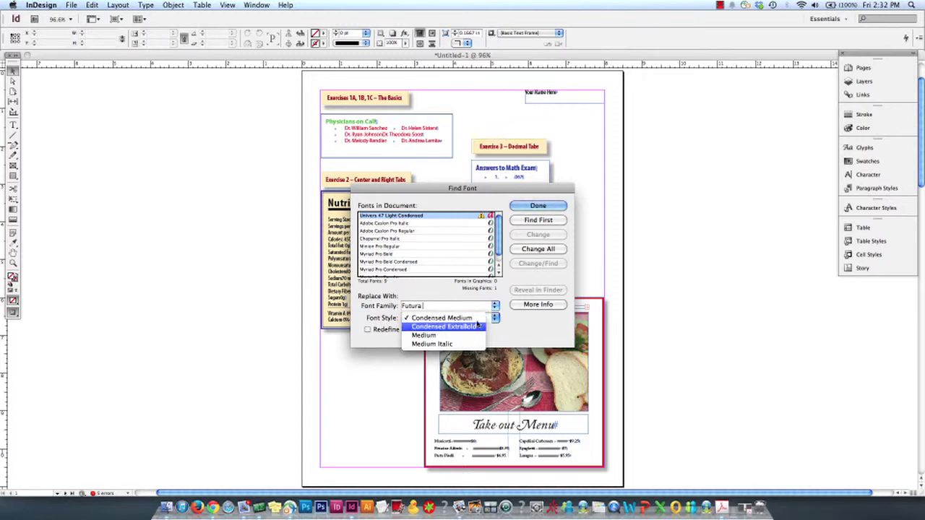
{"action": "left_click", "coordinate": [478, 319]}
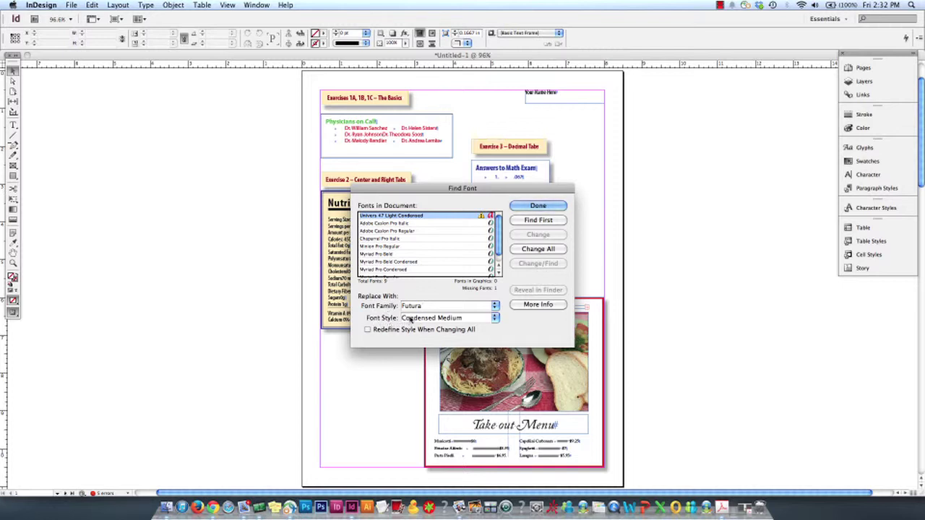
{"action": "left_click", "coordinate": [535, 249]}
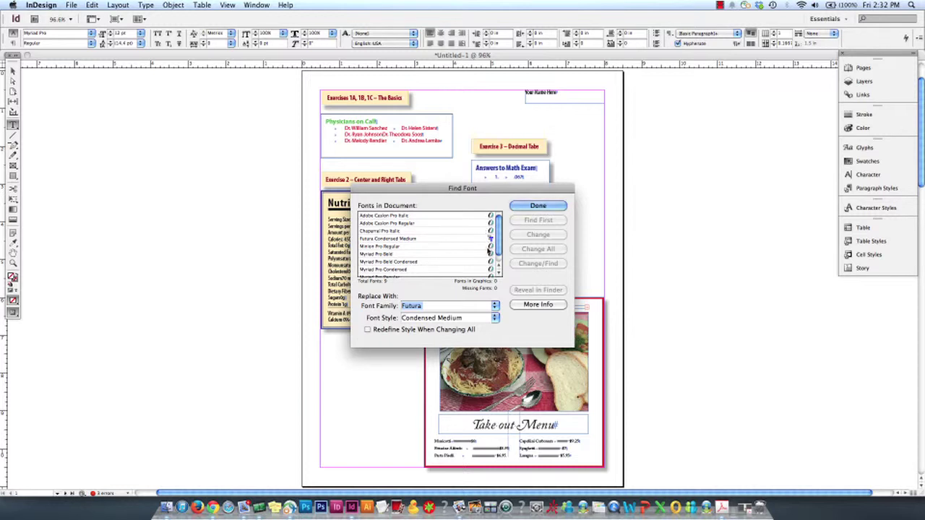
{"action": "left_click", "coordinate": [395, 239]}
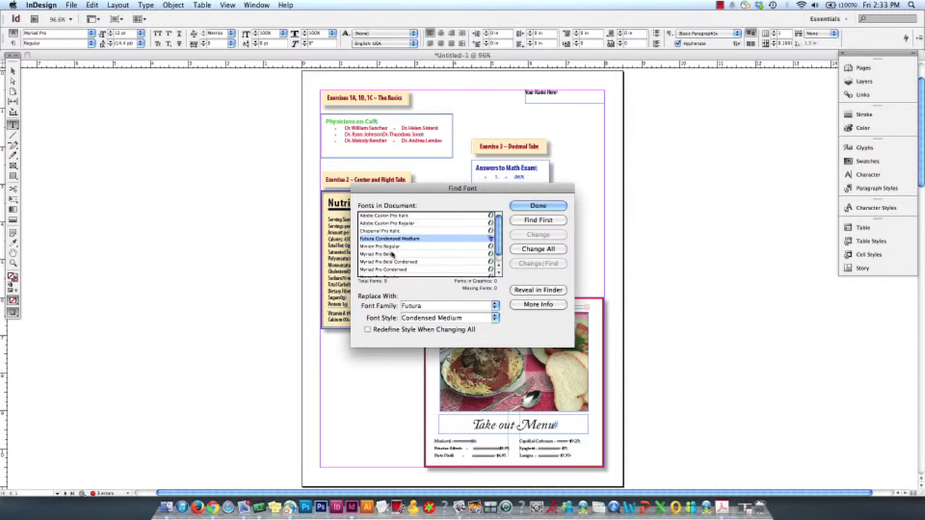
{"action": "left_click", "coordinate": [540, 206]}
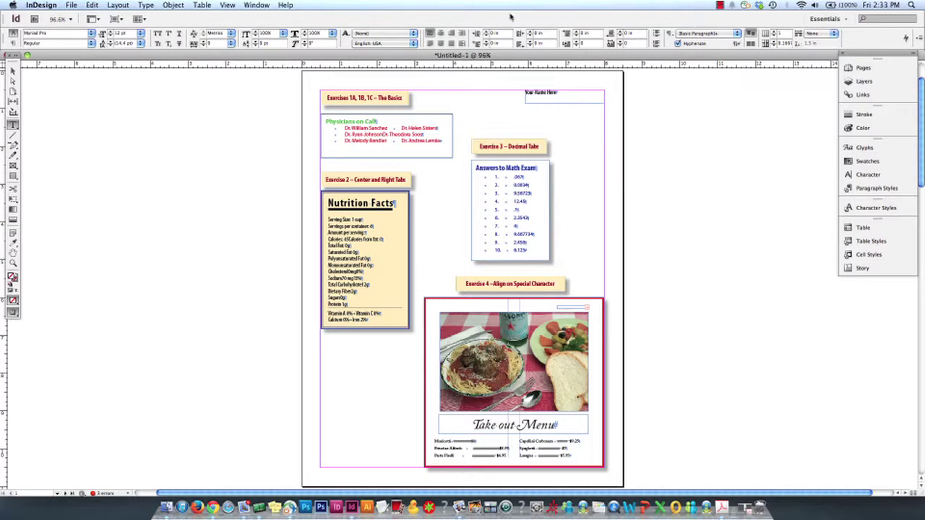
Step: Shrink and reposition the document window to expose the desktop, then scroll to the top of page 1
{"action": "mouse_move", "coordinate": [414, 58]}
{"action": "left_mouse_down"}
{"action": "mouse_move", "coordinate": [439, 59]}
{"action": "mouse_move", "coordinate": [424, 62]}
{"action": "left_mouse_up"}
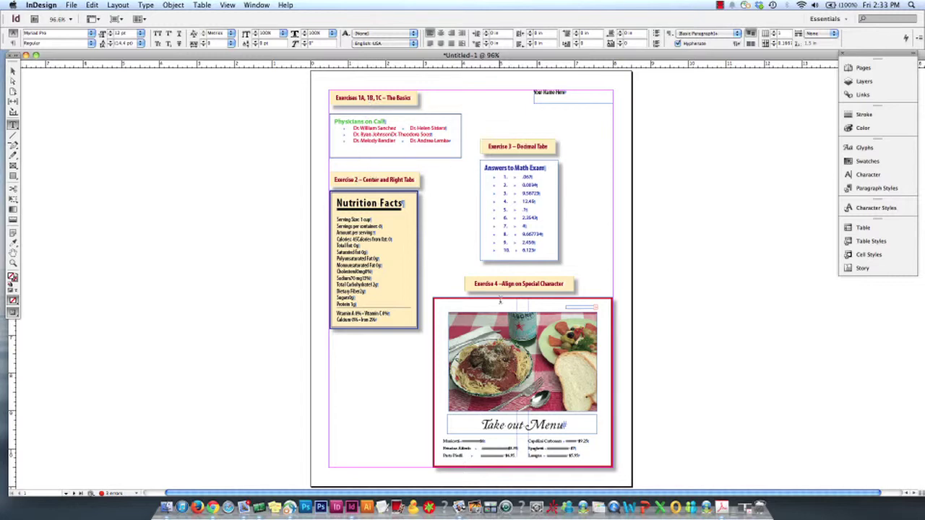
{"action": "left_click_drag", "start_coordinate": [648, 56], "coordinate": [589, 56]}
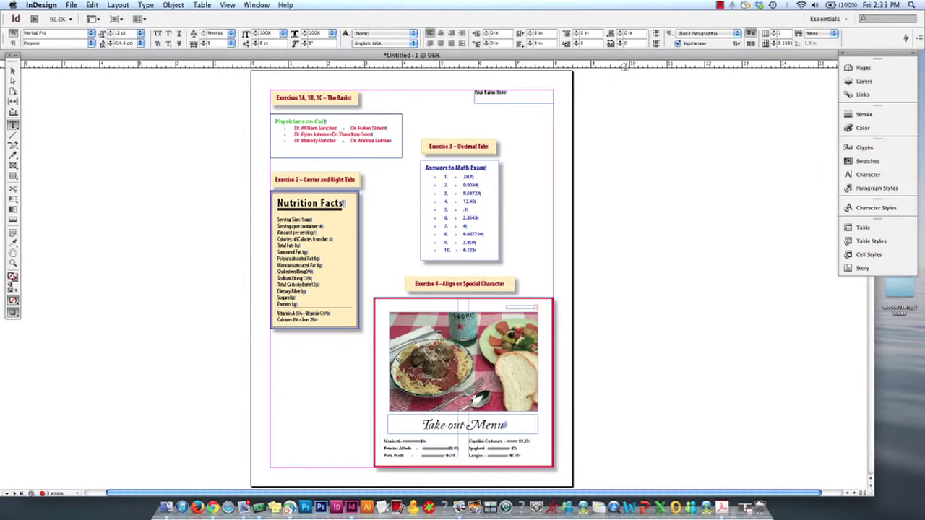
{"action": "left_click_drag", "start_coordinate": [871, 497], "coordinate": [816, 490]}
{"action": "left_click_drag", "start_coordinate": [606, 55], "coordinate": [684, 59]}
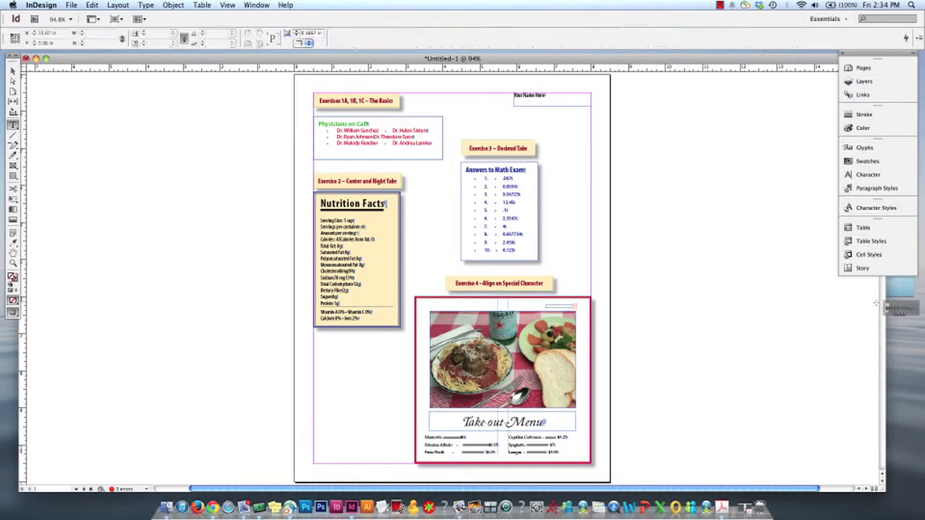
{"action": "left_click_drag", "start_coordinate": [885, 122], "coordinate": [810, 382]}
{"action": "scroll", "coordinate": [801, 314], "scroll_direction": "up", "scroll_amount": 20}
{"action": "scroll", "coordinate": [770, 121], "scroll_direction": "up", "scroll_amount": 5}
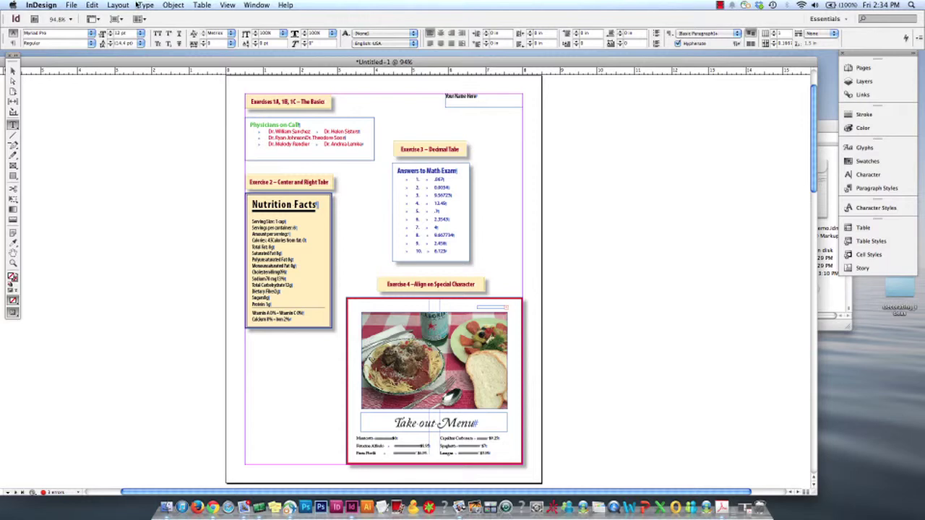
Step: Zoom in to 300% and bring the Physicians on Call frame into view
{"action": "key", "text": "super+equal"}
{"action": "key", "text": "super+equal"}
{"action": "key", "text": "super+equal"}
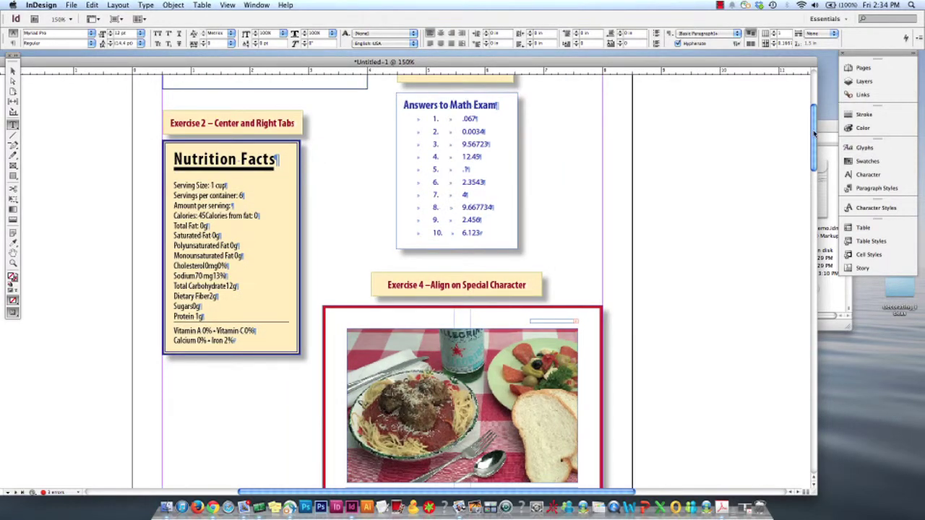
{"action": "left_click_drag", "start_coordinate": [812, 136], "coordinate": [814, 96]}
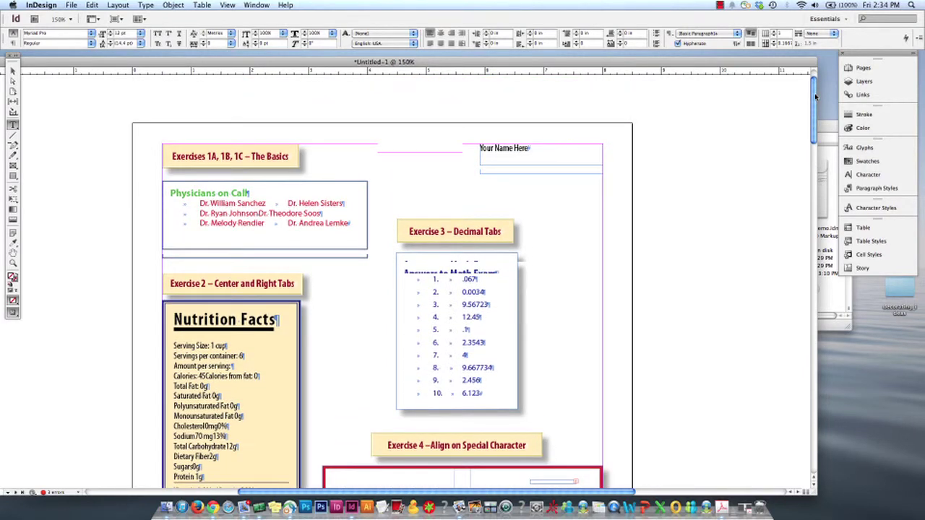
{"action": "key", "text": "super+equal"}
{"action": "key", "text": "super+equal"}
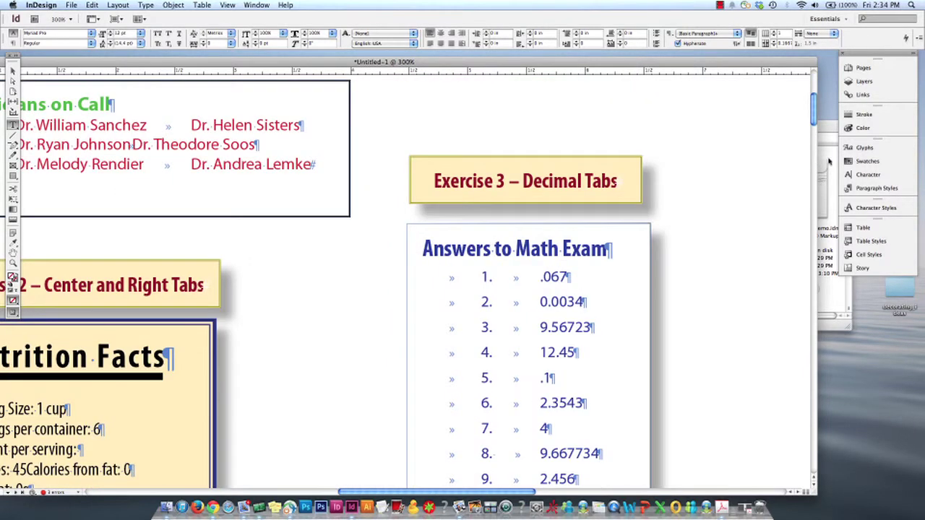
{"action": "left_click_drag", "start_coordinate": [504, 493], "coordinate": [460, 499]}
{"action": "left_click_drag", "start_coordinate": [815, 98], "coordinate": [804, 91]}
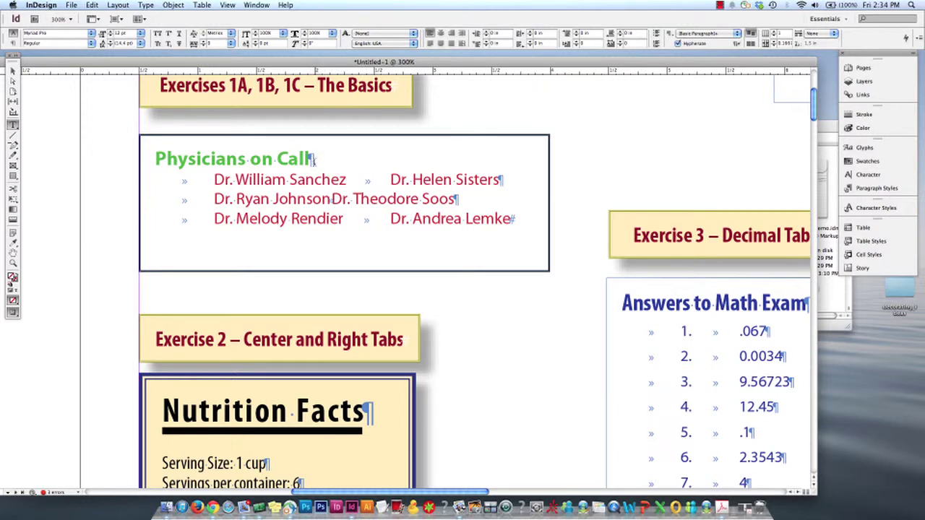
{"action": "left_click", "coordinate": [316, 158]}
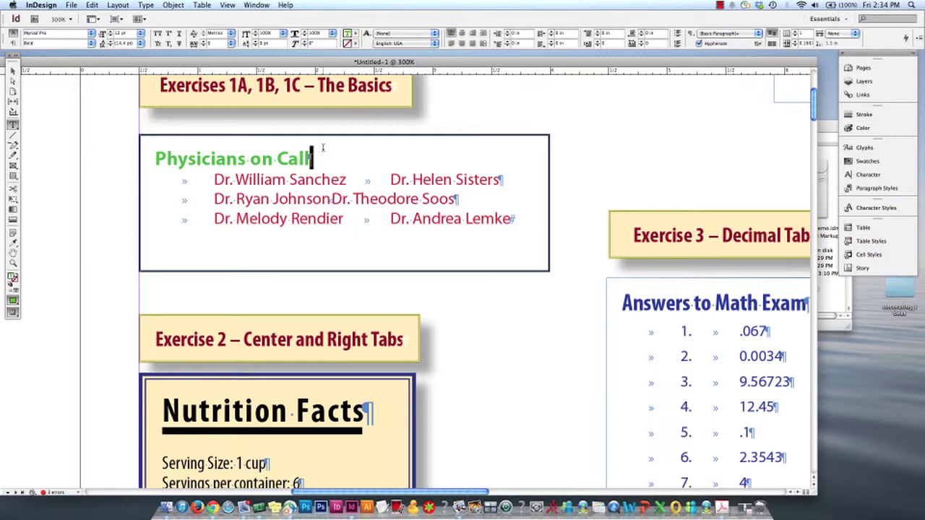
{"action": "left_click", "coordinate": [383, 180]}
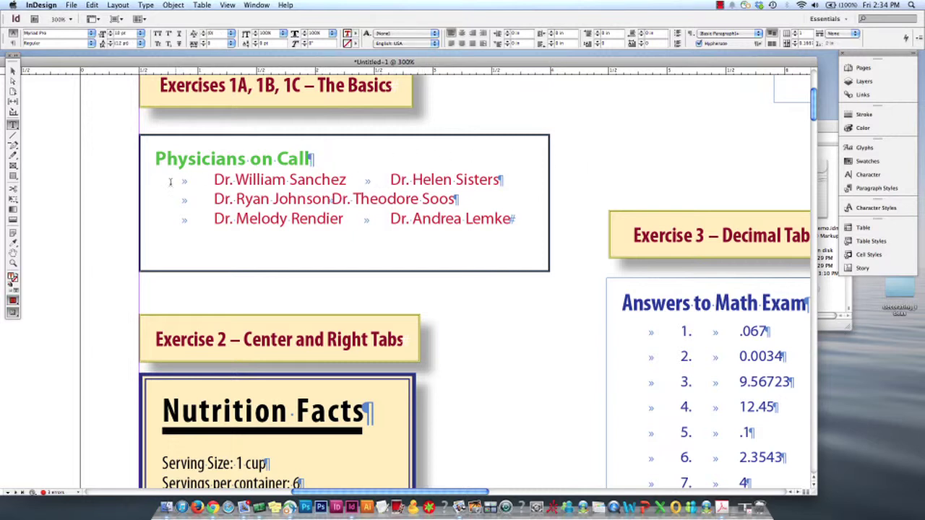
{"action": "left_click_drag", "start_coordinate": [155, 179], "coordinate": [212, 179]}
{"action": "left_click_drag", "start_coordinate": [348, 180], "coordinate": [390, 179]}
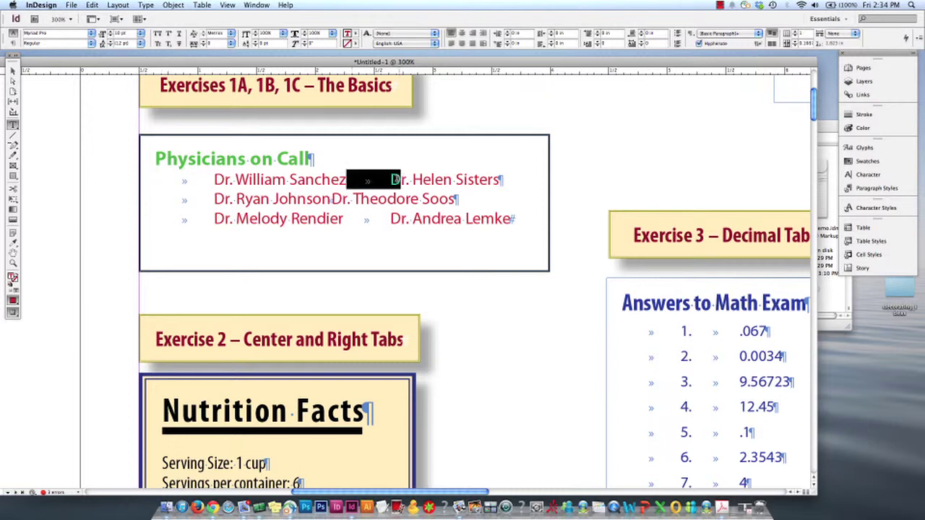
{"action": "left_click_drag", "start_coordinate": [156, 199], "coordinate": [211, 200]}
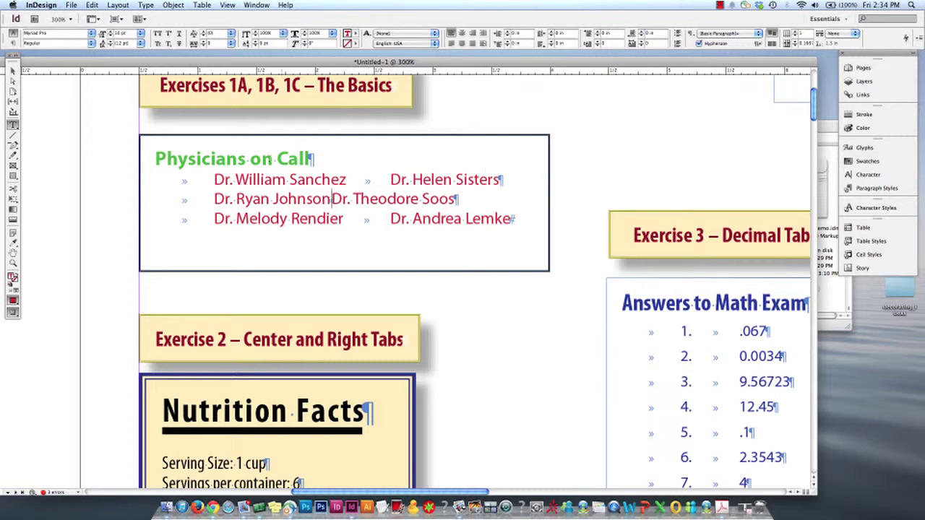
{"action": "left_click_drag", "start_coordinate": [214, 199], "coordinate": [332, 197]}
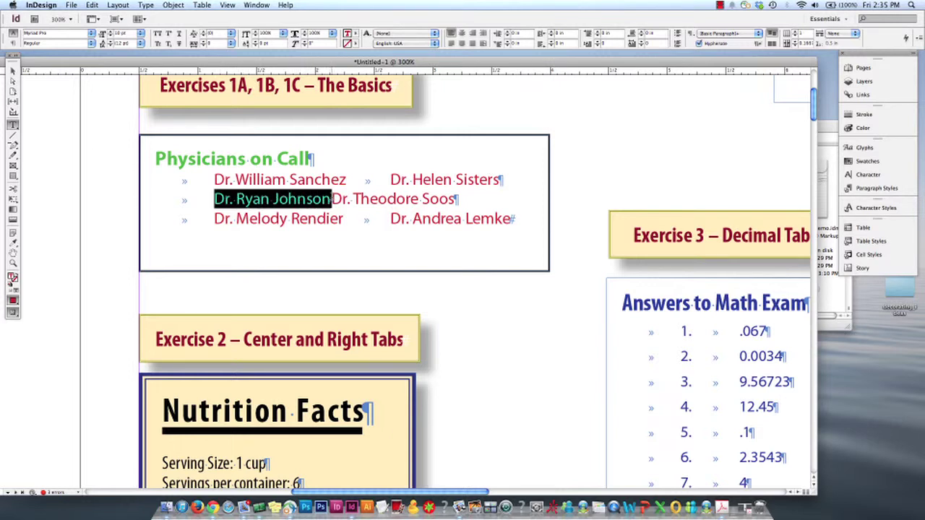
{"action": "left_click", "coordinate": [335, 199]}
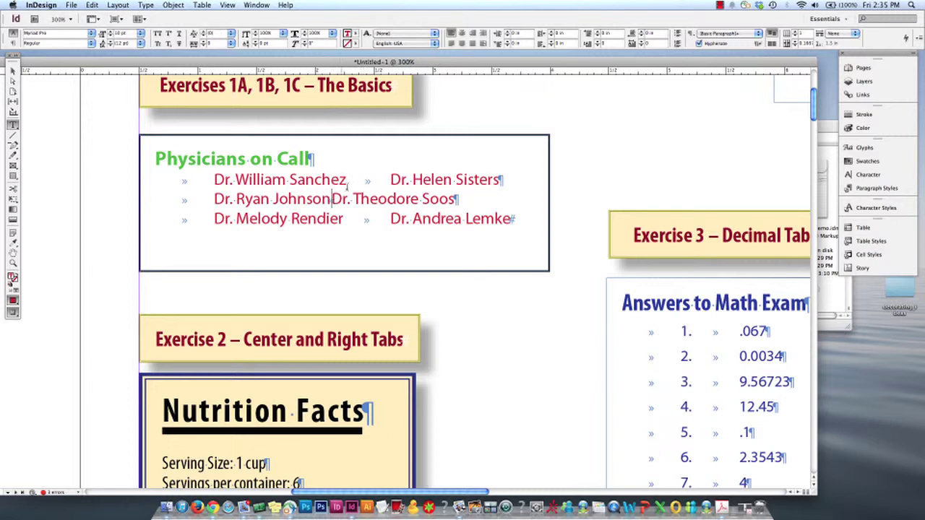
{"action": "left_click", "coordinate": [339, 182]}
{"action": "key", "text": "shift+Right"}
{"action": "key", "text": "Home"}
{"action": "key", "text": "shift+Right"}
{"action": "left_click", "coordinate": [331, 198]}
{"action": "left_click_drag", "start_coordinate": [172, 182], "coordinate": [214, 179]}
{"action": "left_click", "coordinate": [340, 180]}
{"action": "left_click_drag", "start_coordinate": [357, 181], "coordinate": [374, 179]}
{"action": "left_click", "coordinate": [179, 182]}
{"action": "left_click_drag", "start_coordinate": [201, 180], "coordinate": [210, 198]}
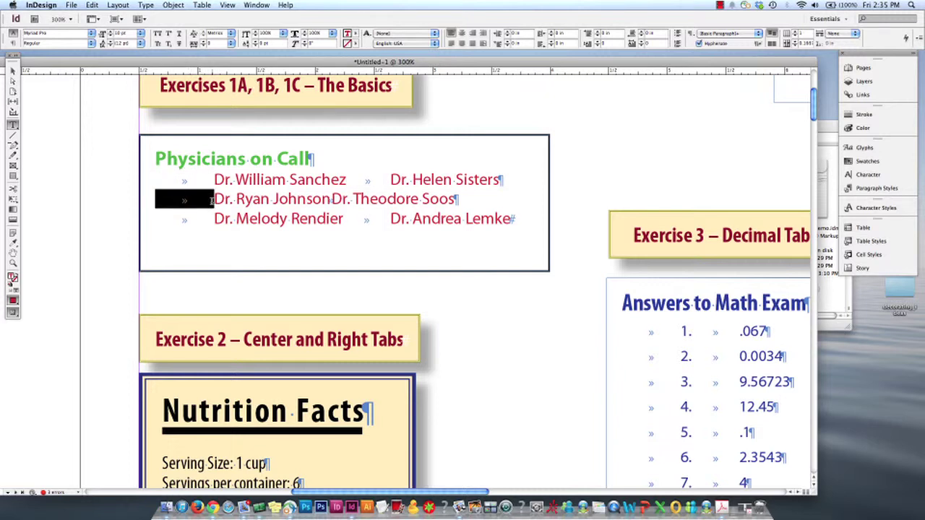
{"action": "left_click", "coordinate": [332, 199]}
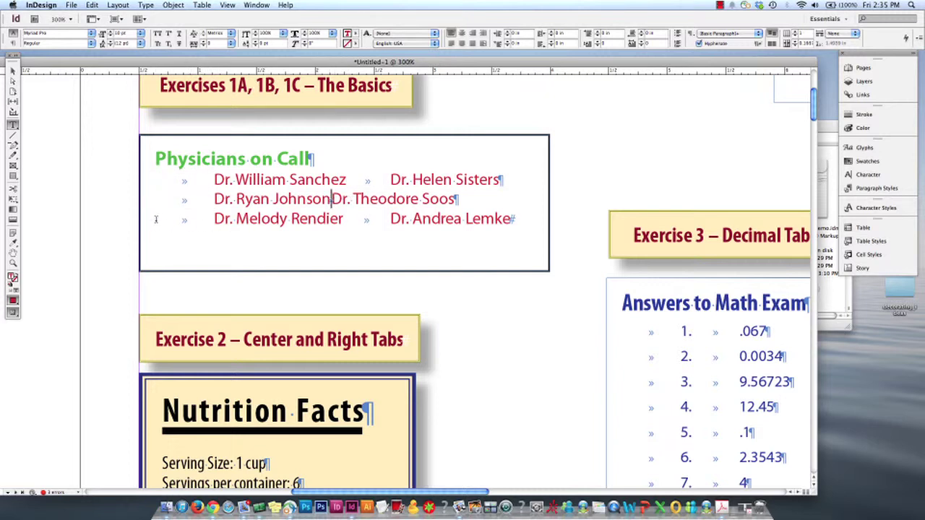
{"action": "left_click_drag", "start_coordinate": [162, 219], "coordinate": [213, 219]}
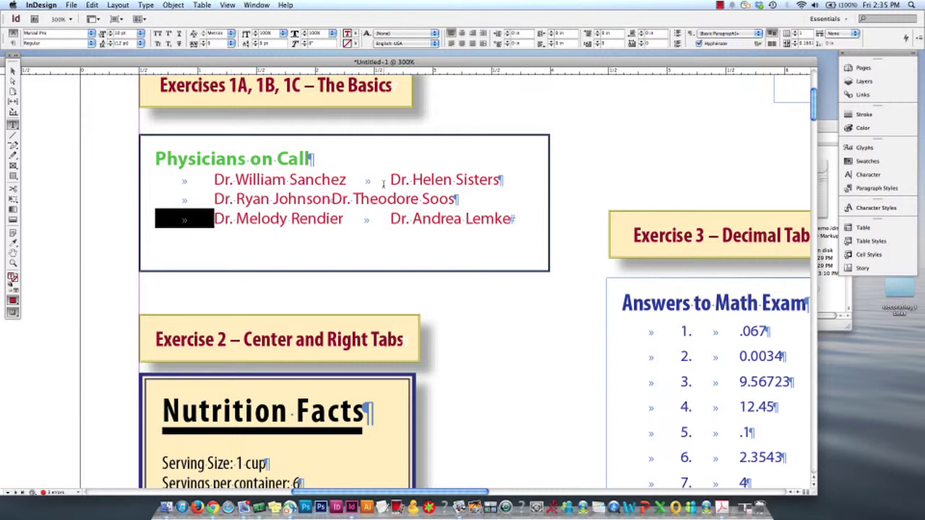
{"action": "left_click", "coordinate": [330, 200]}
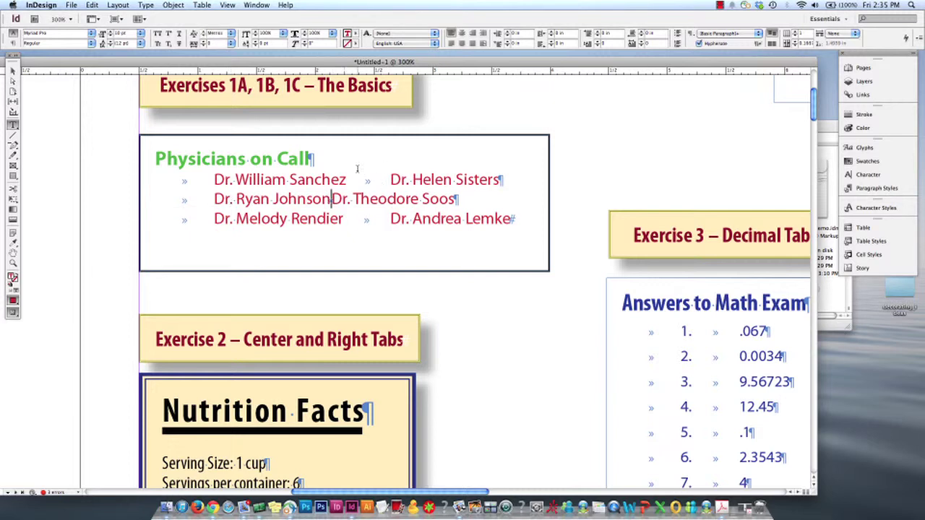